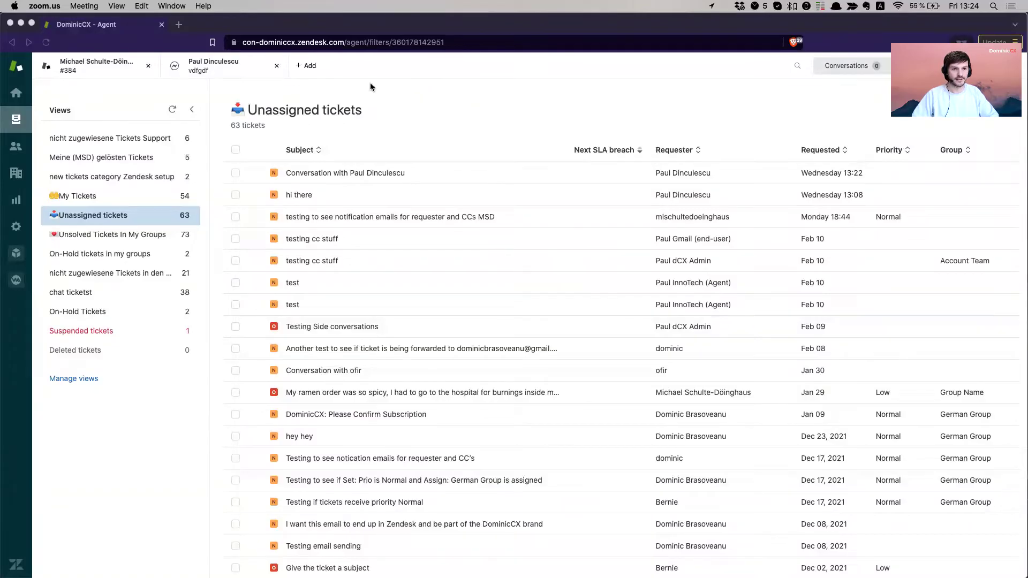
Step: Open the admin Tickets settings and toggle 'Enable tags on tickets' off and back on
click(11, 227)
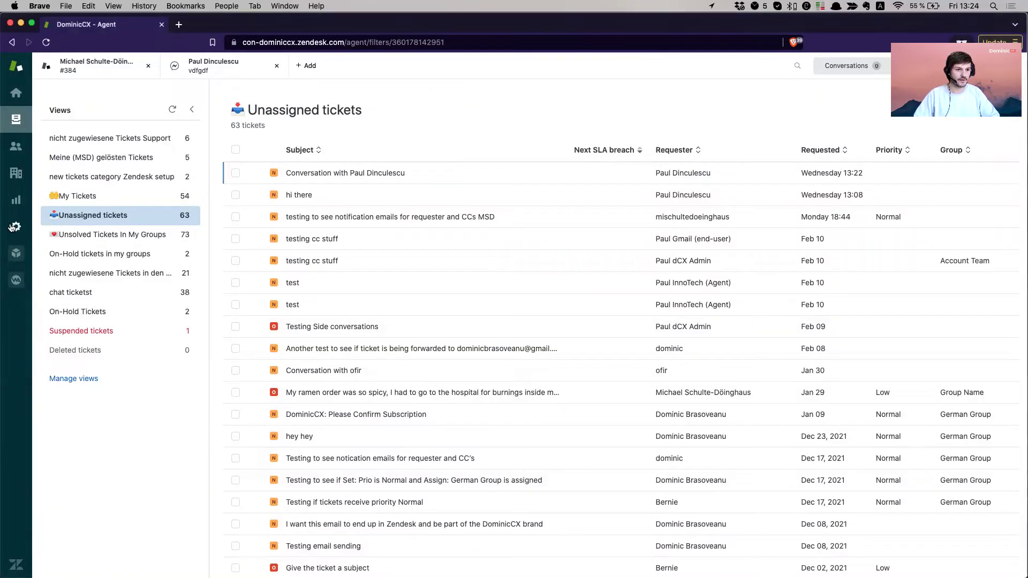
click(11, 227)
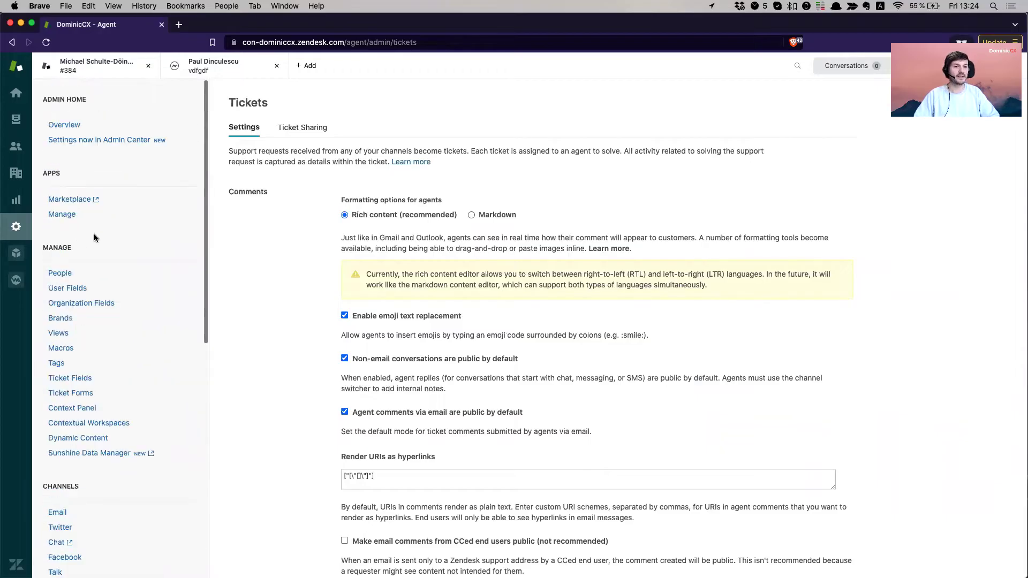
scroll(102, 232, down, 4)
scroll(108, 227, down, 5)
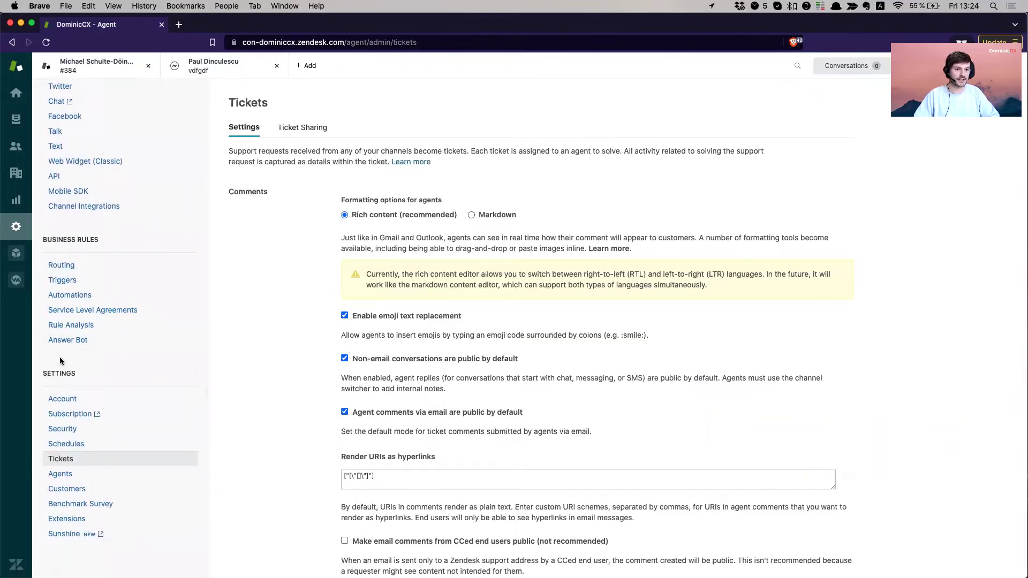
click(64, 469)
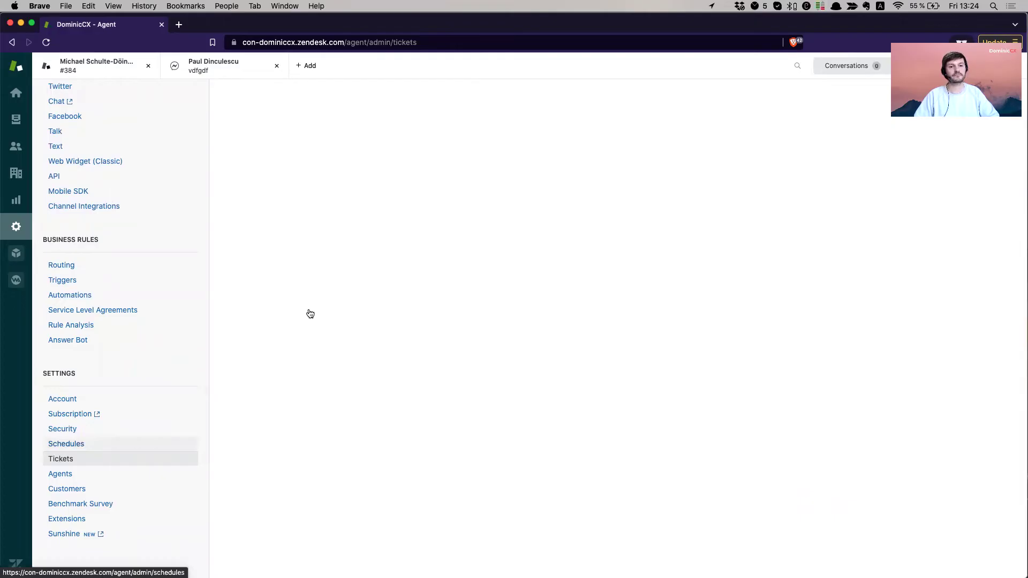
scroll(322, 292, down, 8)
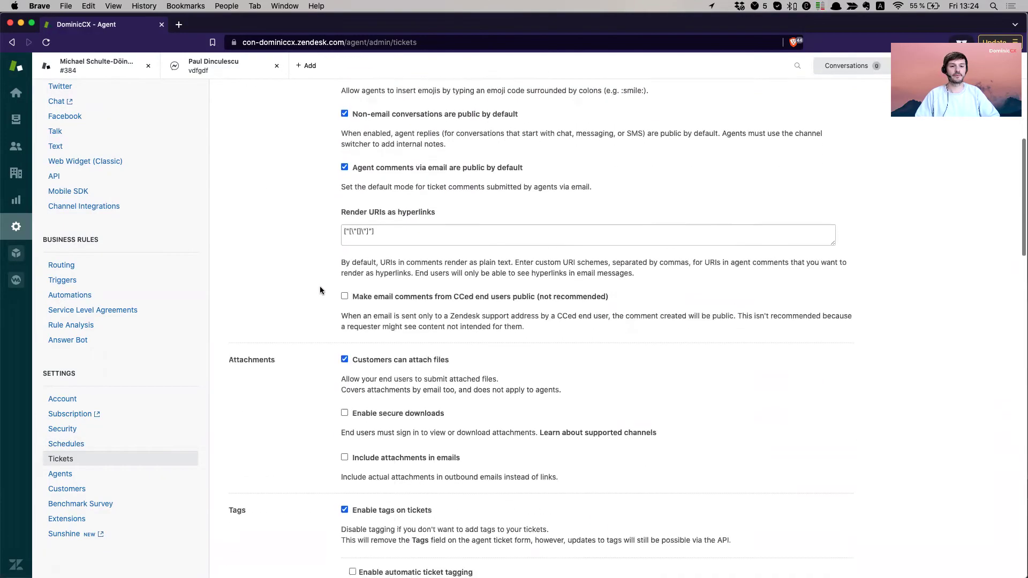
scroll(323, 292, down, 3)
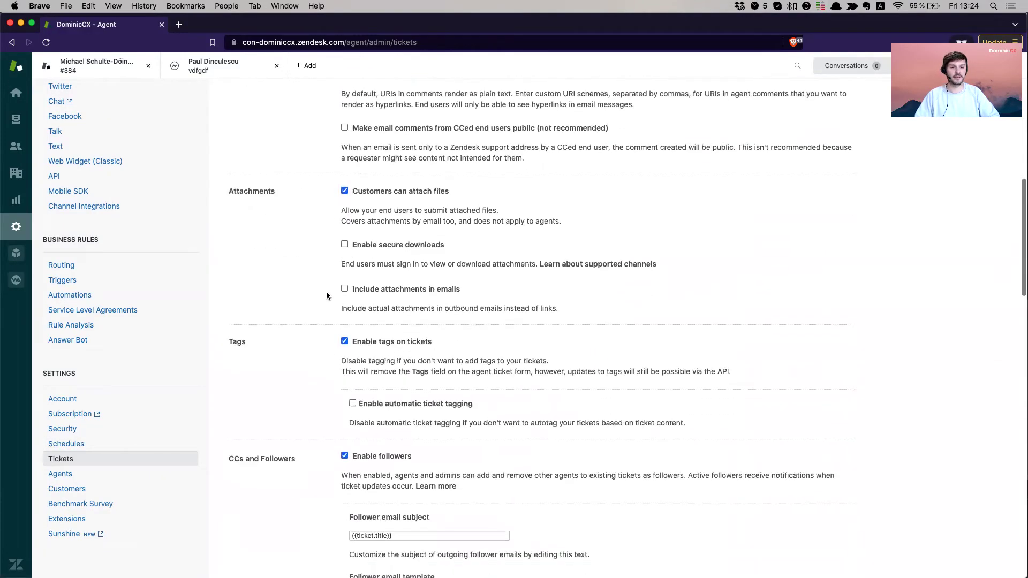
click(343, 342)
click(344, 342)
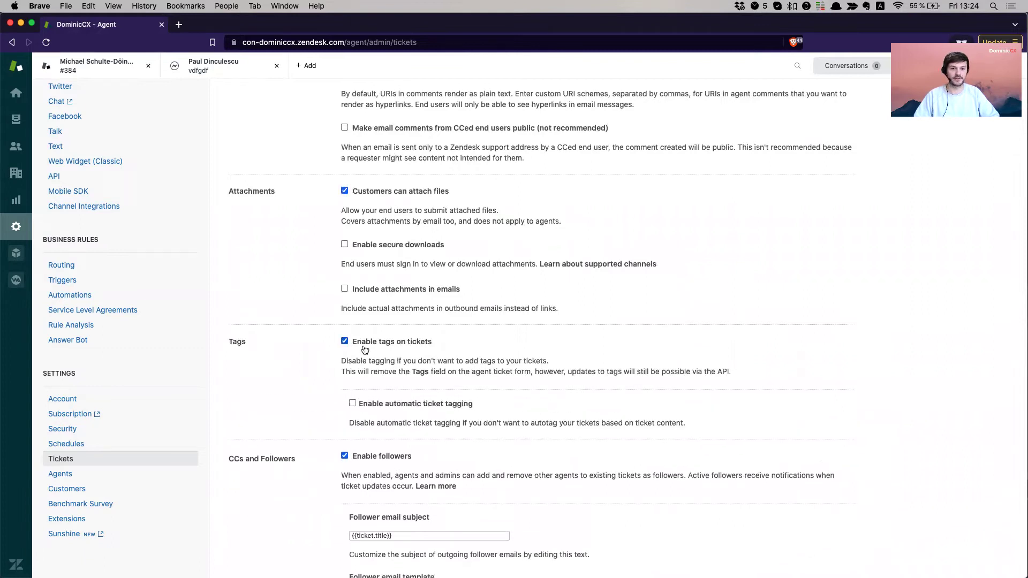
Step: Highlight the Tags section's description text to read how tags work
drag(347, 361, 569, 367)
click(356, 367)
drag(346, 371, 575, 372)
drag(577, 371, 347, 362)
click(731, 373)
drag(355, 371, 734, 369)
click(734, 370)
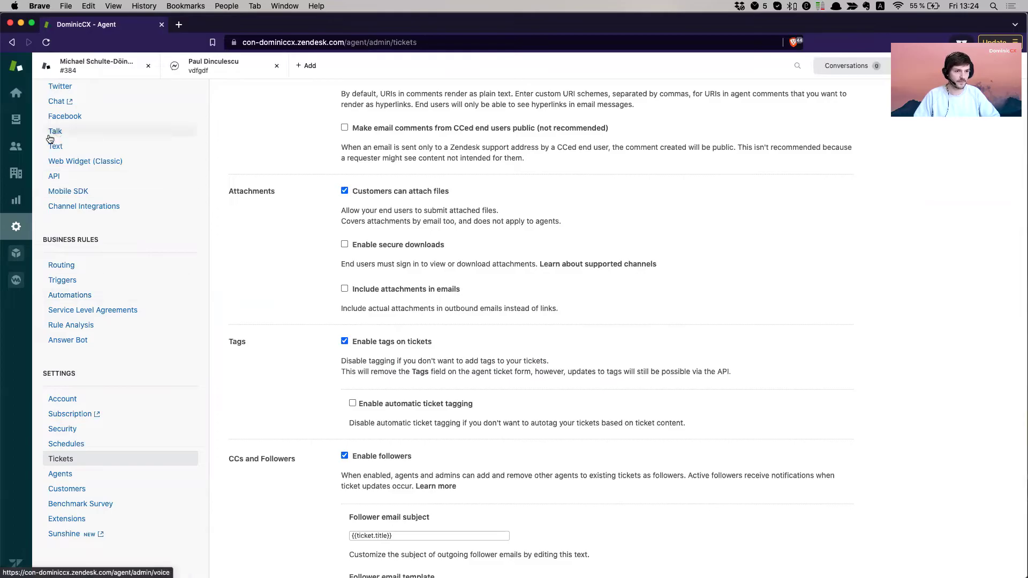
Step: Add the tag 'order' to the 'testing cc stuff' ticket and submit it
click(16, 119)
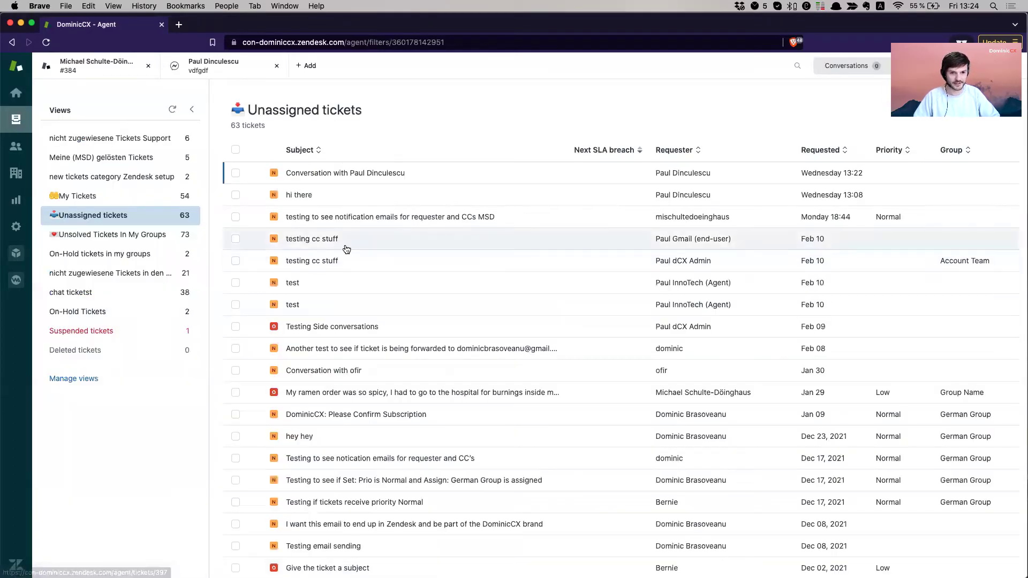
click(349, 240)
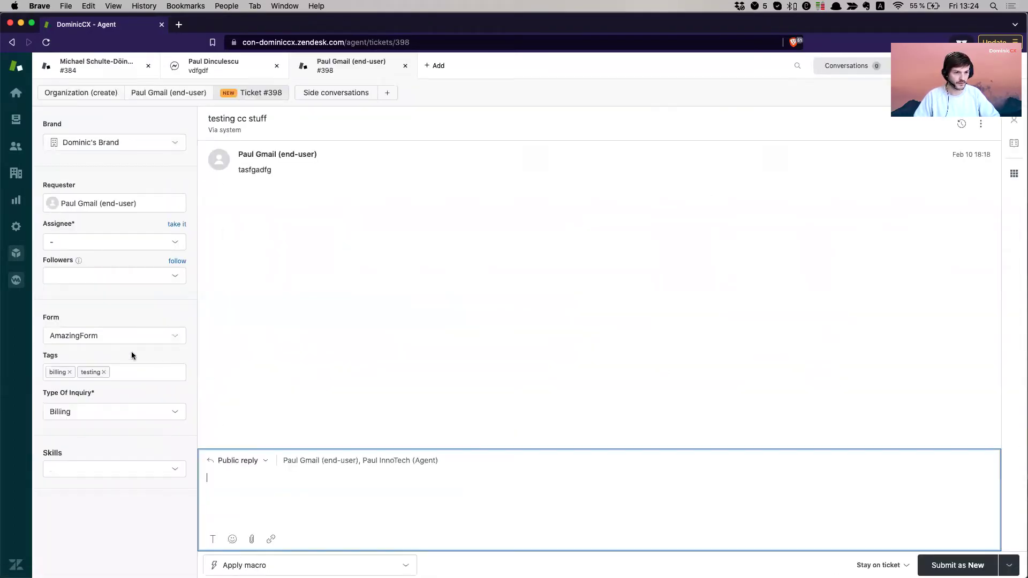
click(130, 378)
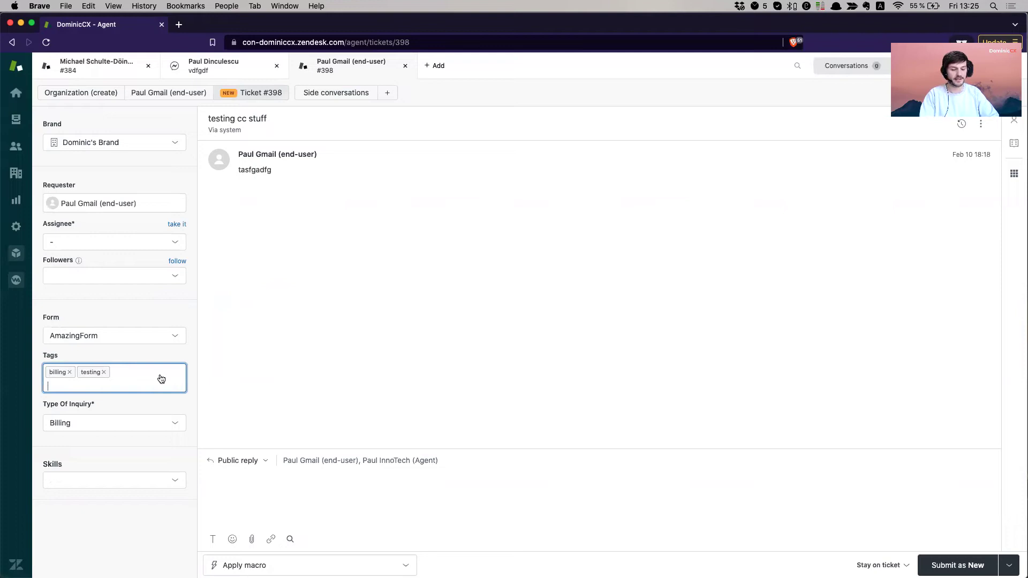
text(order)
key(Return)
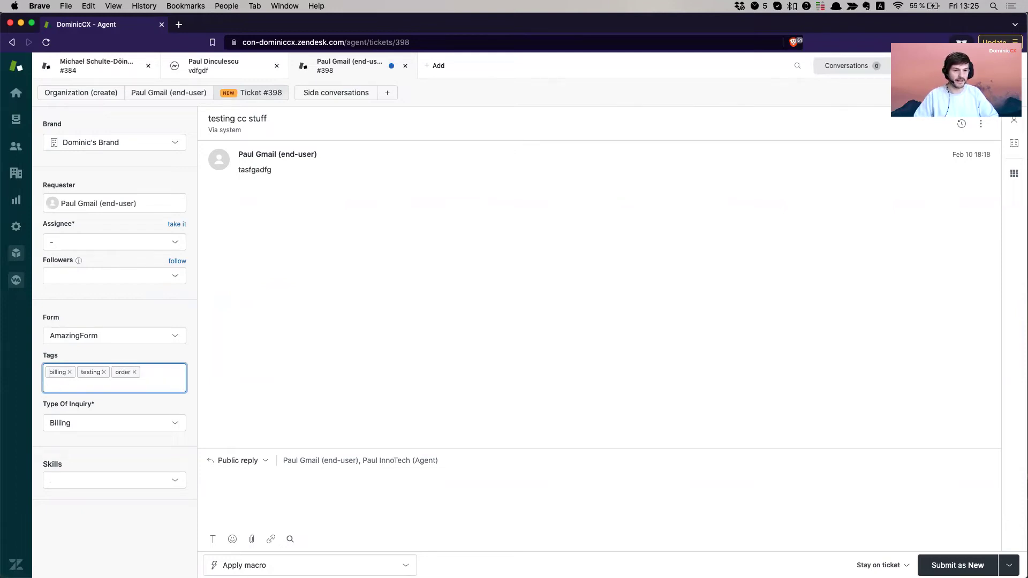
click(957, 565)
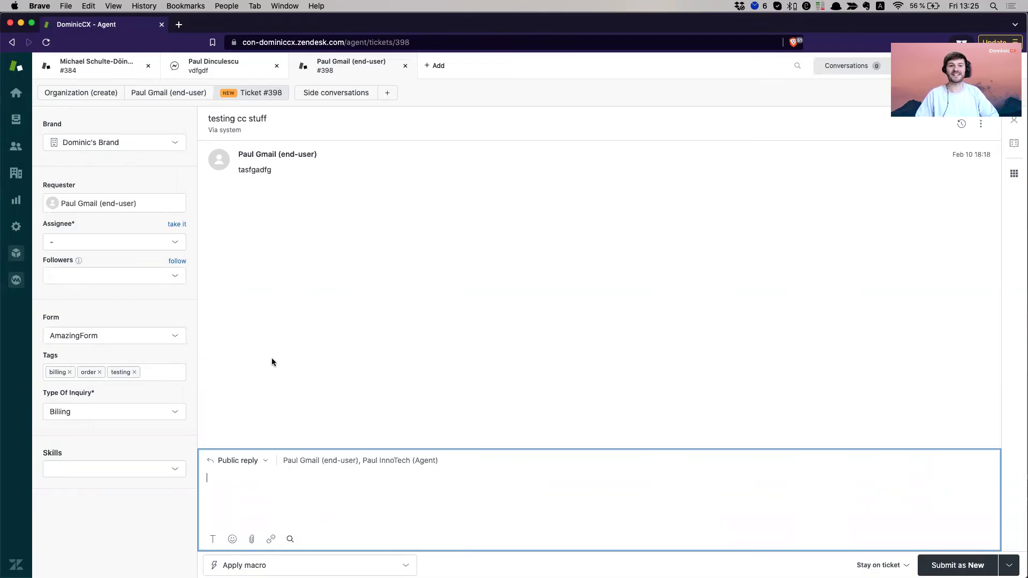
Step: Uncheck 'Enable tags on tickets' in the Tickets settings and save the change
click(16, 226)
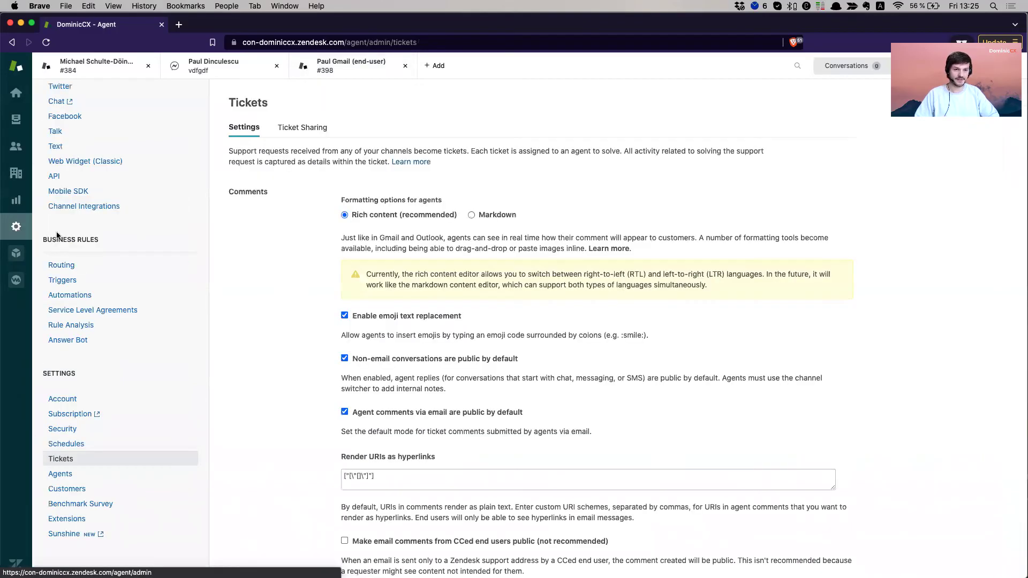
scroll(276, 386, down, 5)
scroll(274, 402, down, 5)
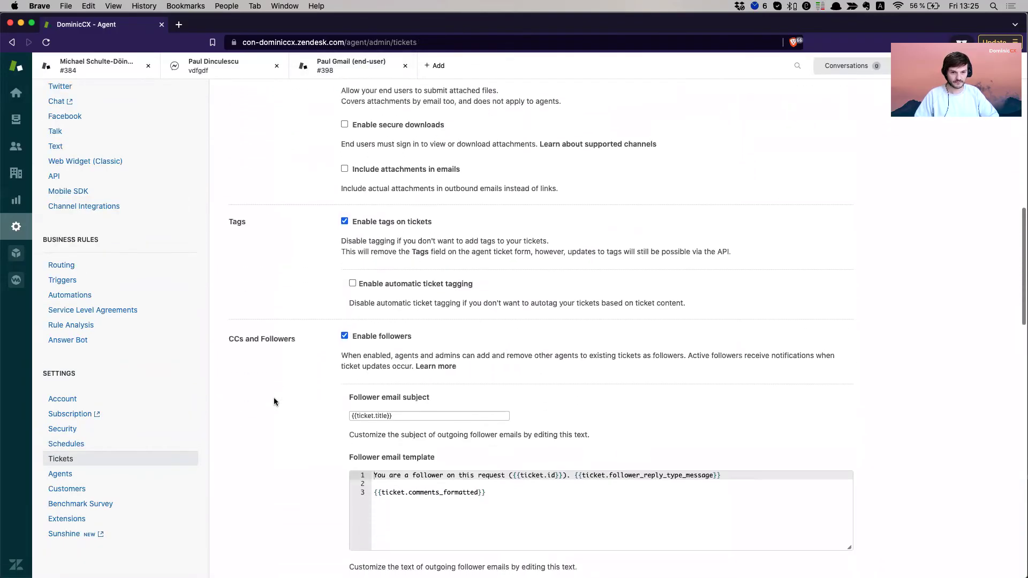
click(344, 219)
scroll(323, 421, down, 15)
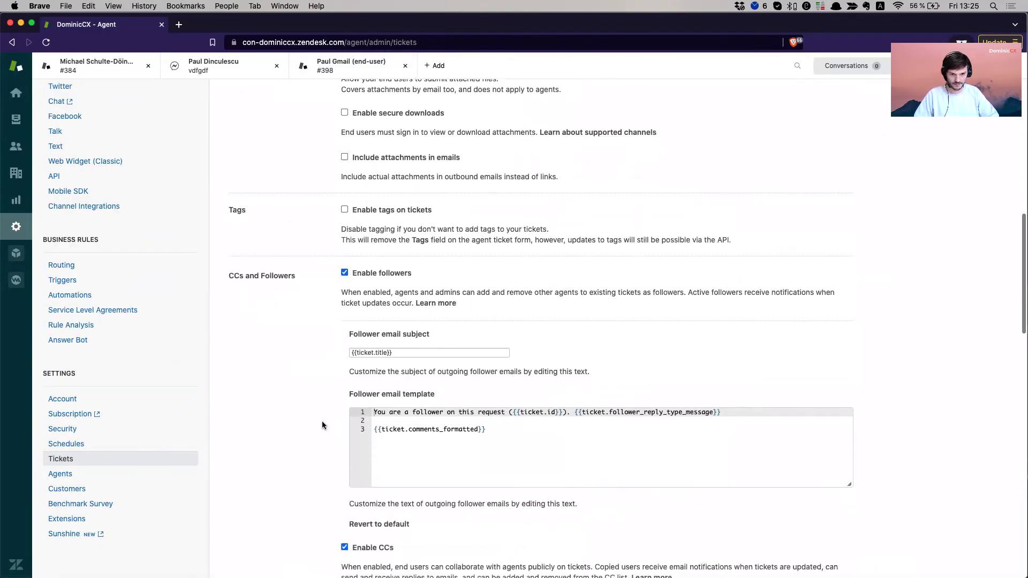
click(844, 537)
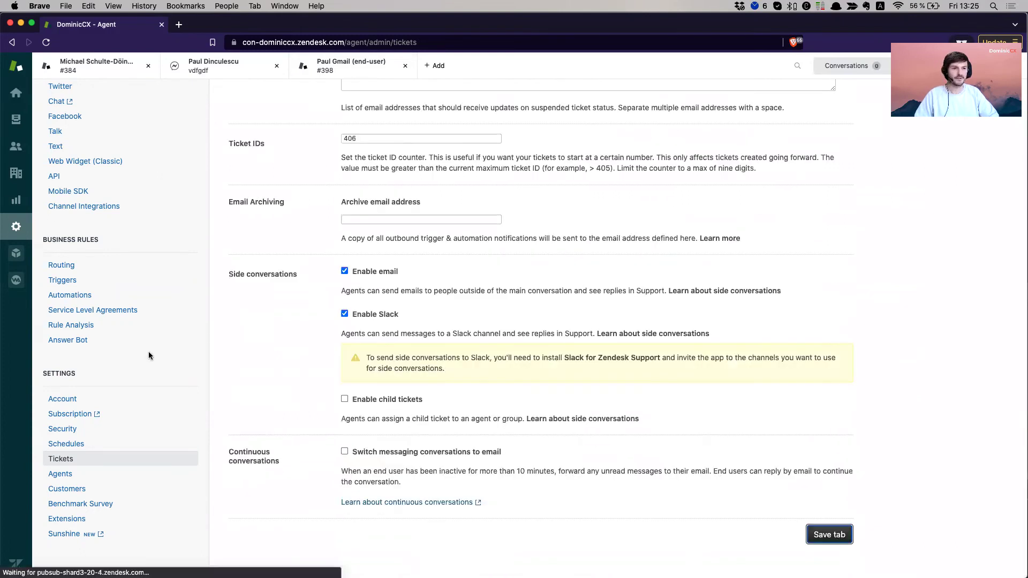
click(16, 119)
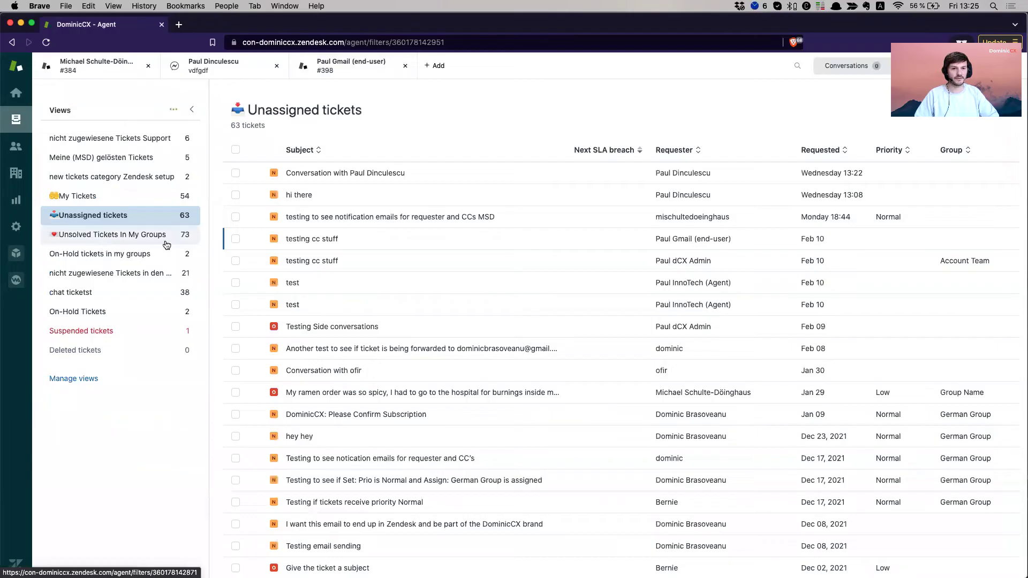
Step: Open ticket #401 'hi there' and check that its Tags field is gone
click(297, 204)
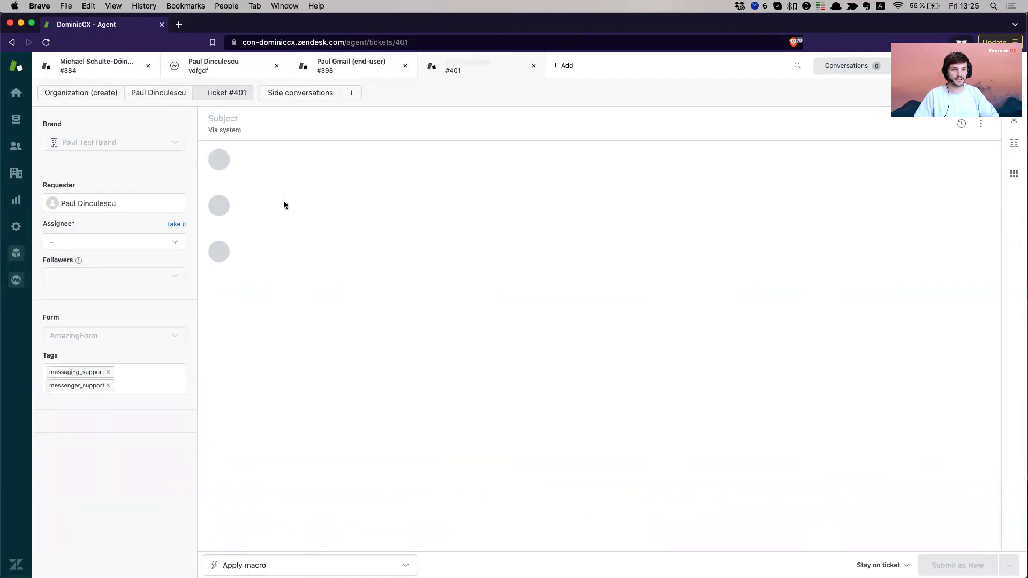
click(136, 390)
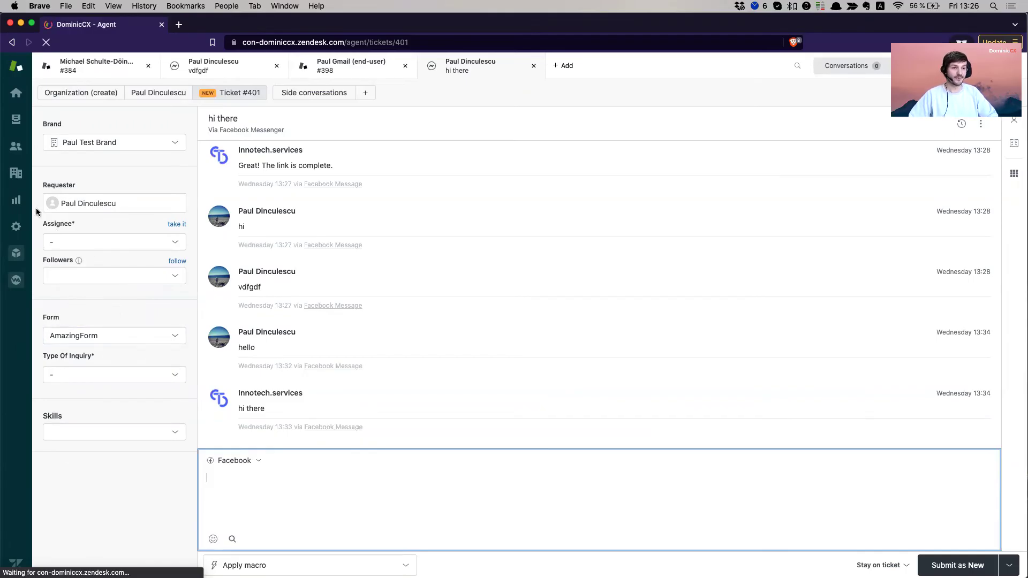
Step: Re-check 'Enable tags on tickets' in the admin Tickets settings and save
click(17, 226)
scroll(187, 445, down, 8)
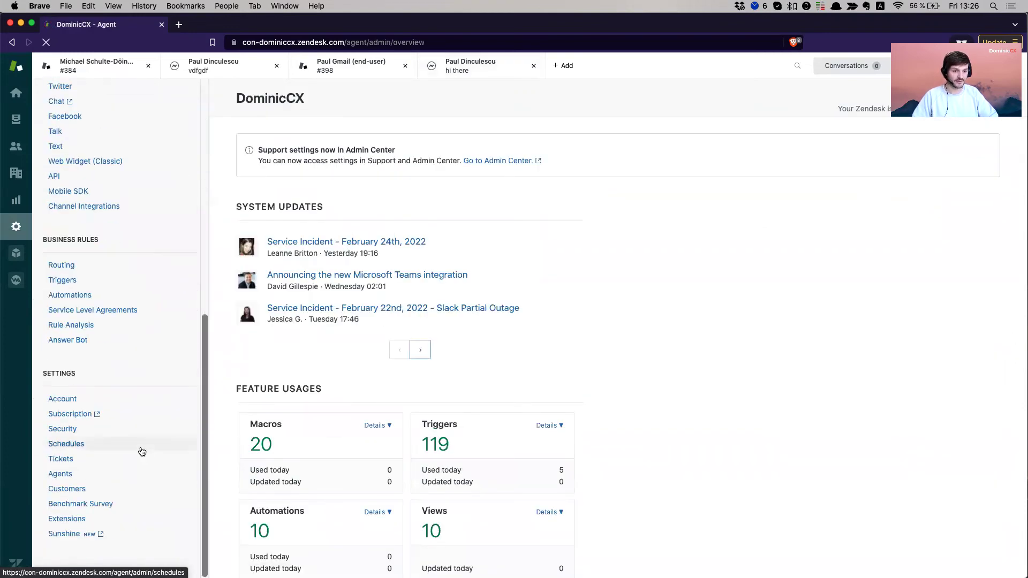
click(85, 464)
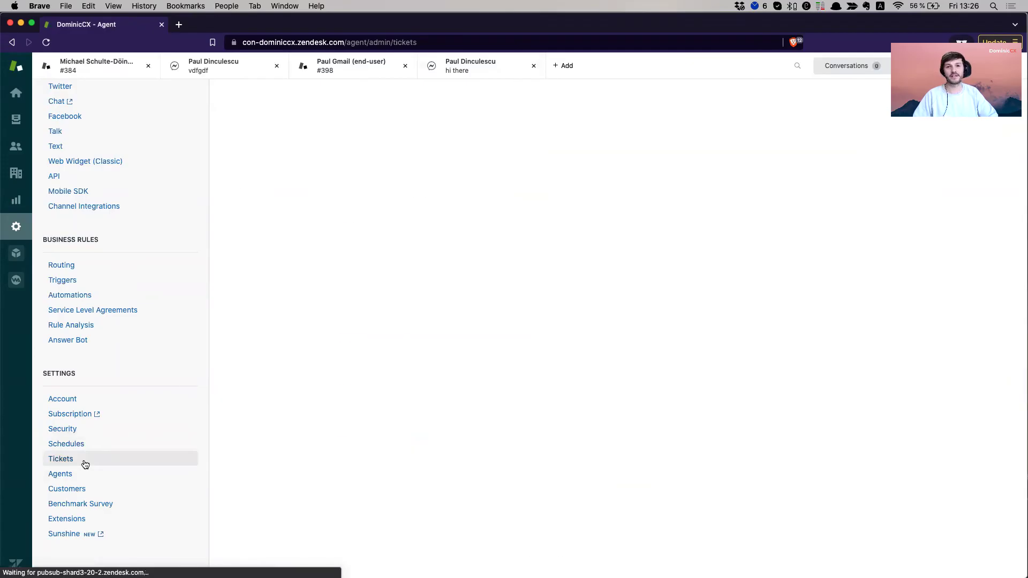
scroll(333, 421, down, 10)
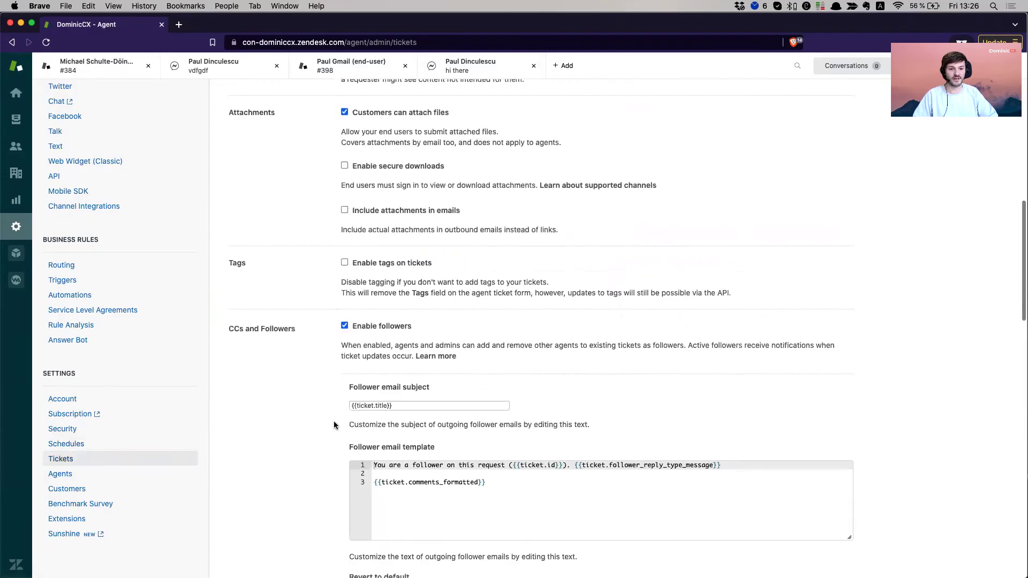
click(344, 229)
scroll(769, 485, down, 3)
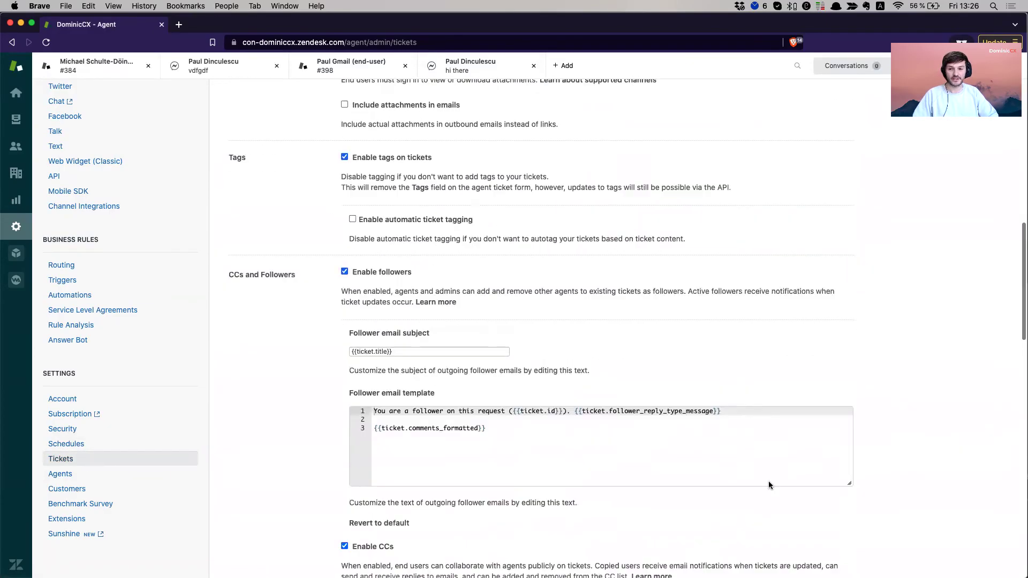
scroll(769, 485, down, 15)
click(829, 535)
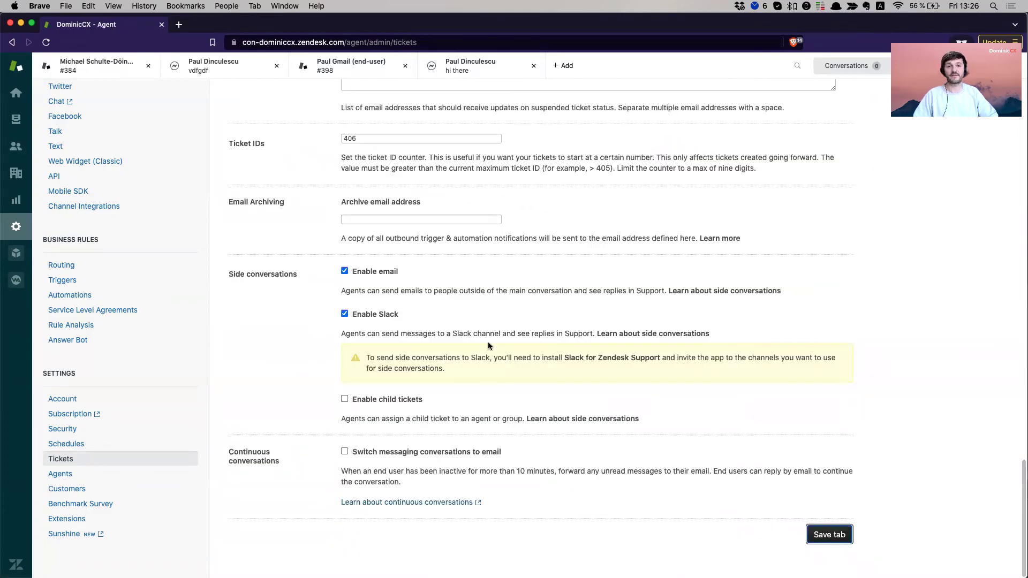
scroll(490, 346, down, 2)
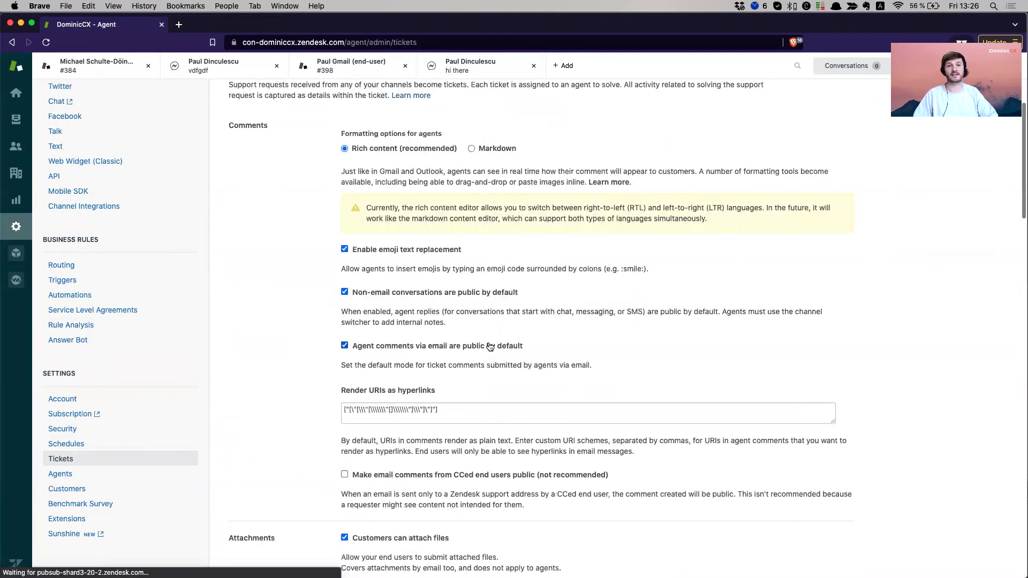